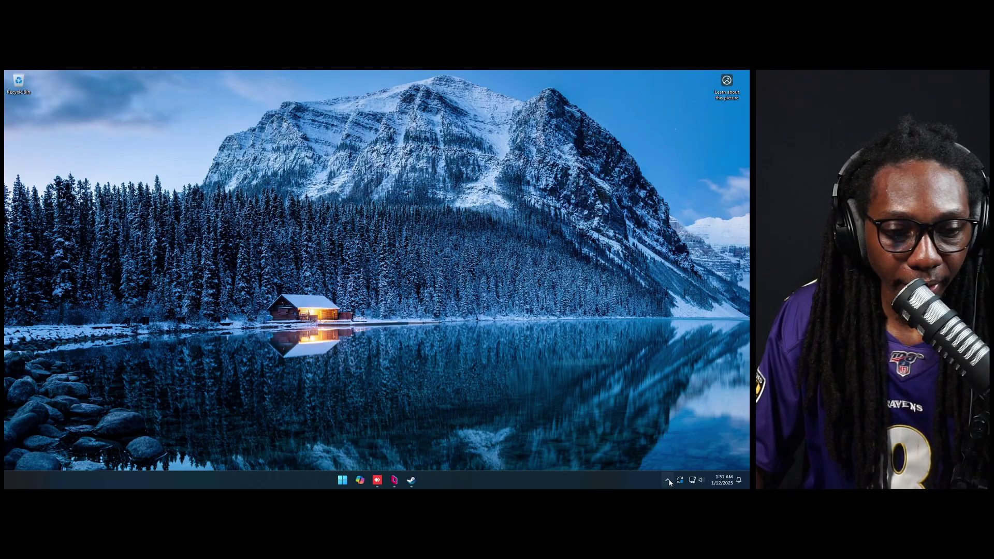
# Open NVIDIA GeForce Experience from the hidden background apps
pyautogui.click(667, 480)
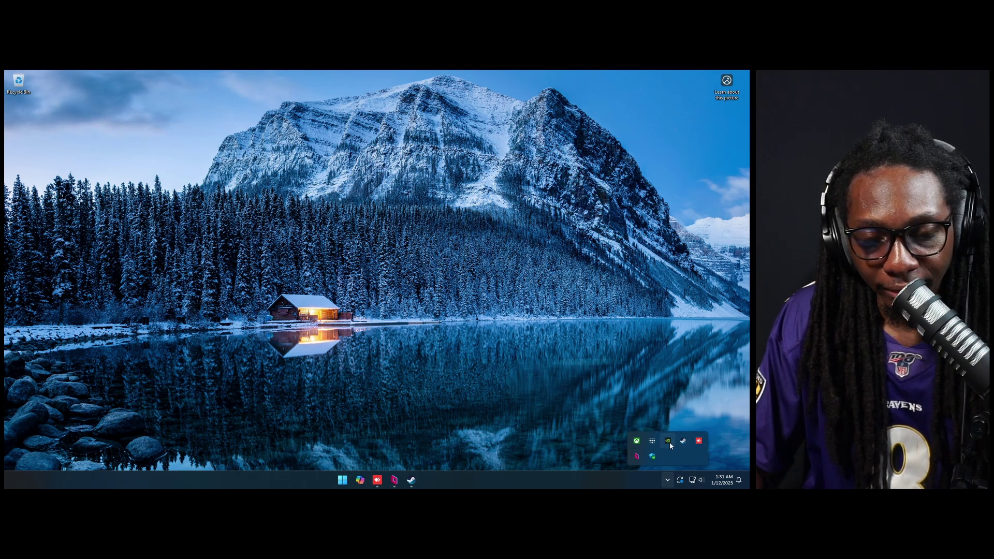
pyautogui.rightClick(669, 443)
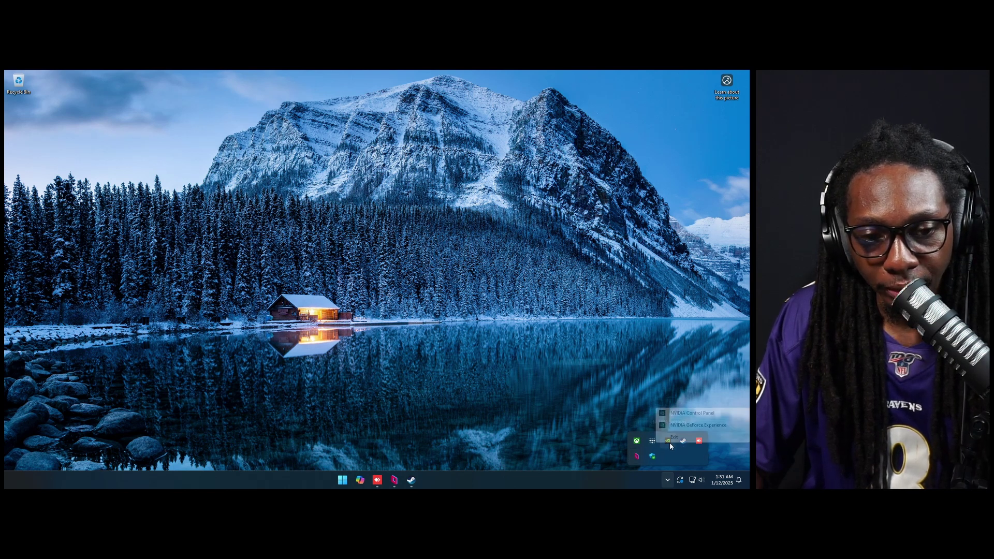
pyautogui.click(703, 426)
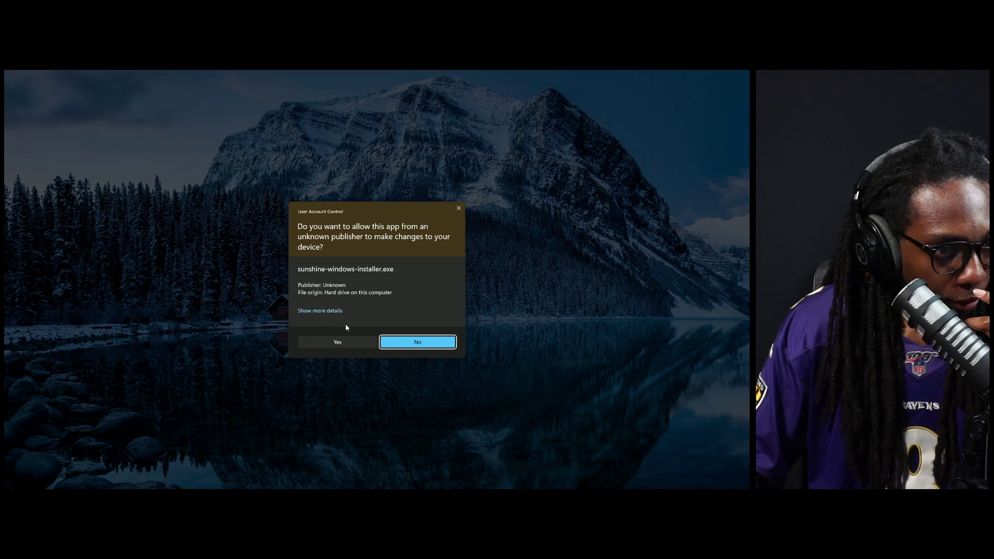
# Allow the Sunshine installer to make changes and accept the default install location and Start menu folder
pyautogui.click(355, 343)
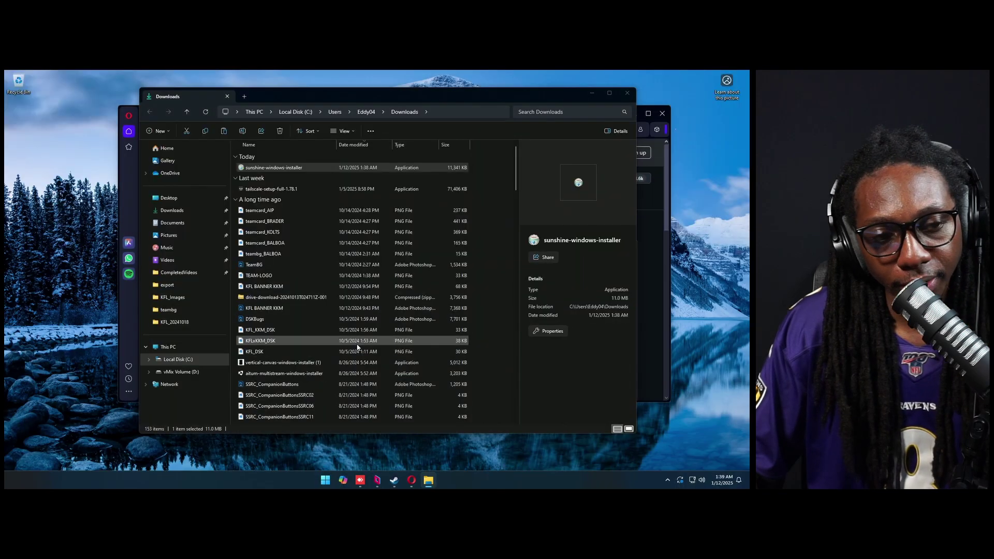
pyautogui.click(417, 336)
pyautogui.click(416, 336)
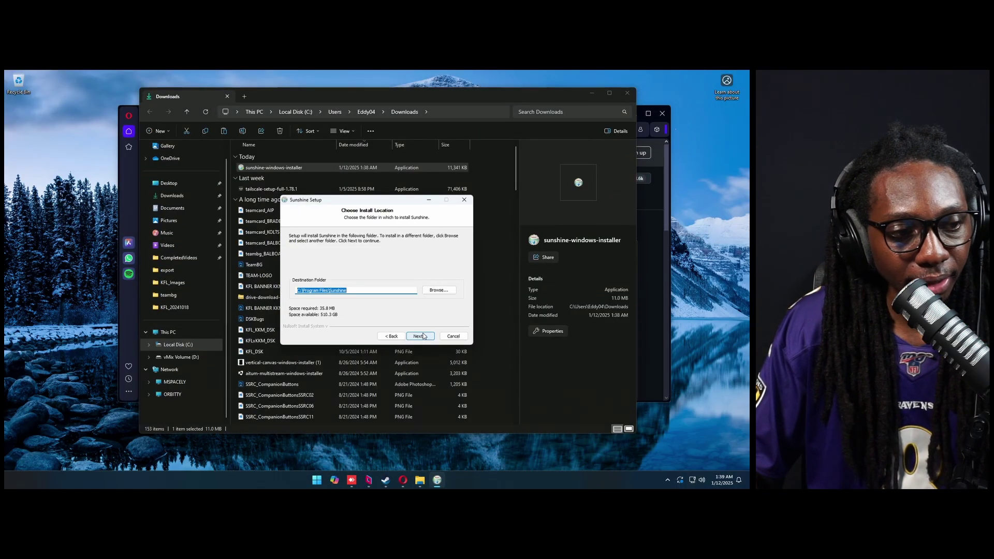
pyautogui.click(416, 335)
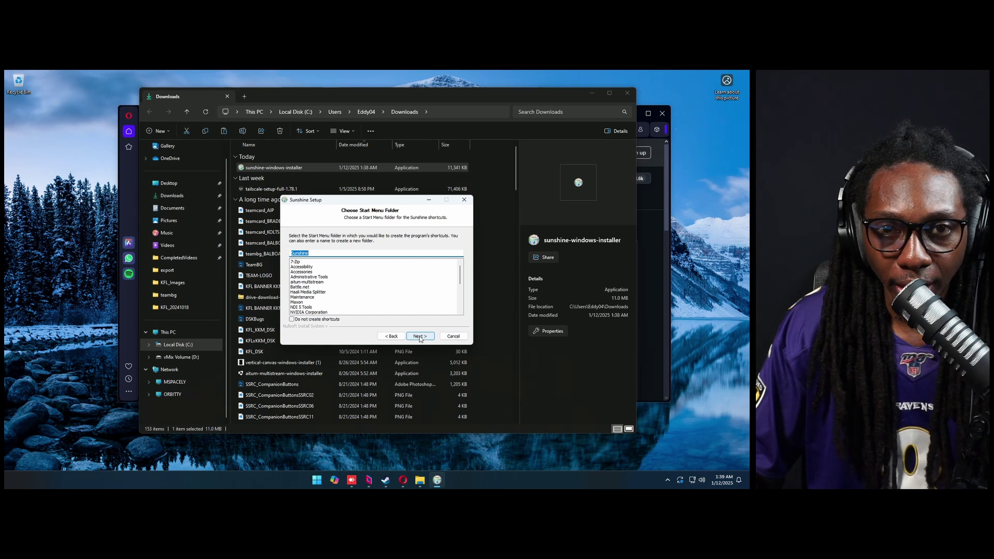
pyautogui.click(420, 337)
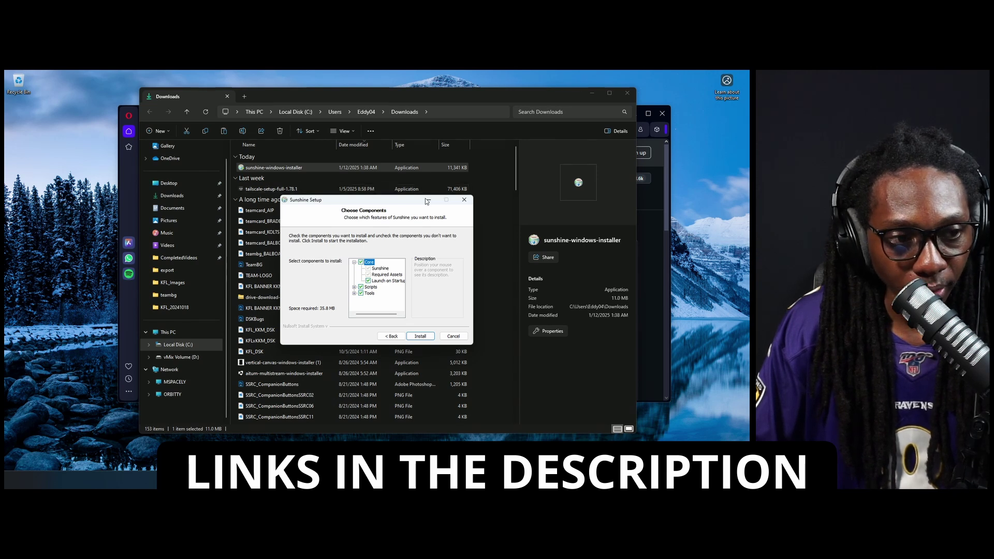
# Expand the Scripts components, install Sunshine with the default component selection, and finish the setup
pyautogui.click(354, 287)
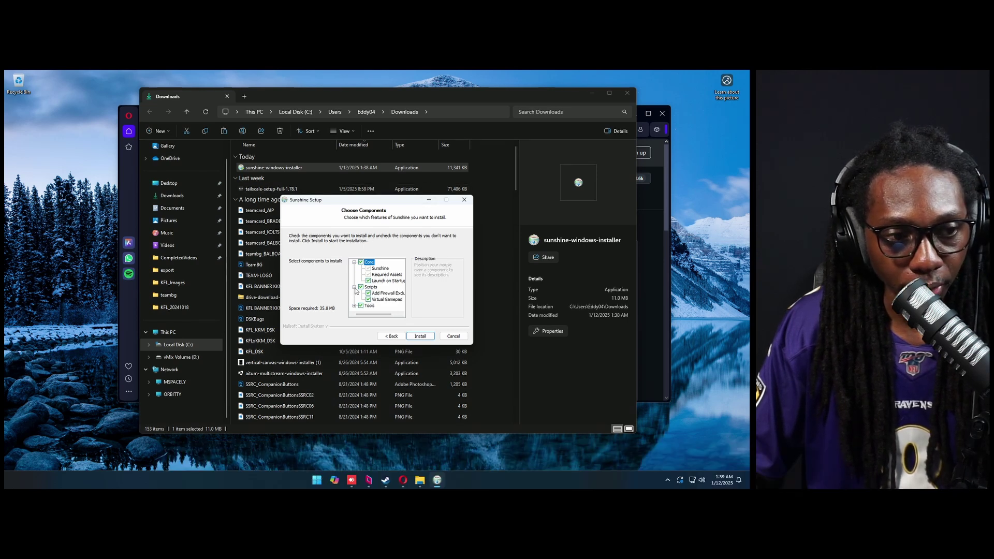
pyautogui.click(420, 336)
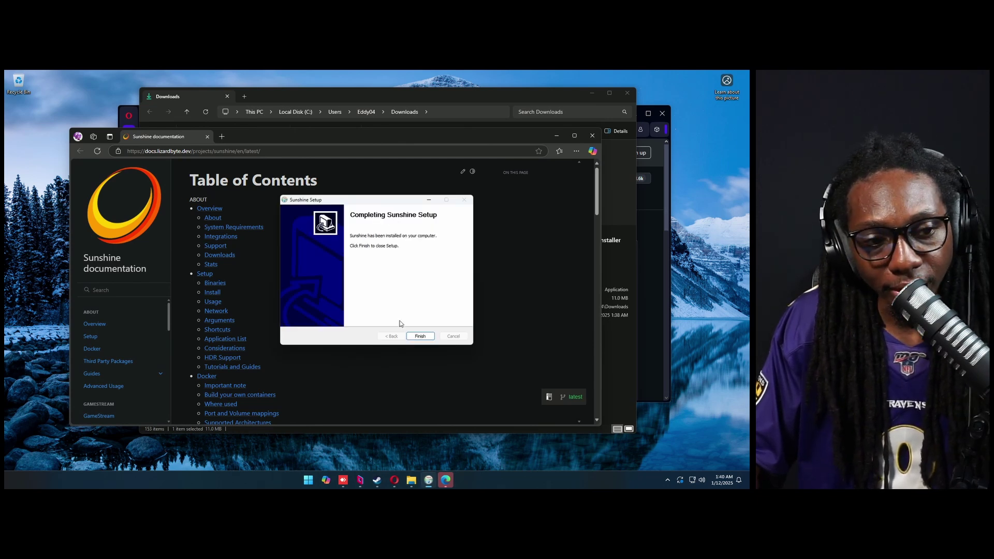
pyautogui.click(420, 336)
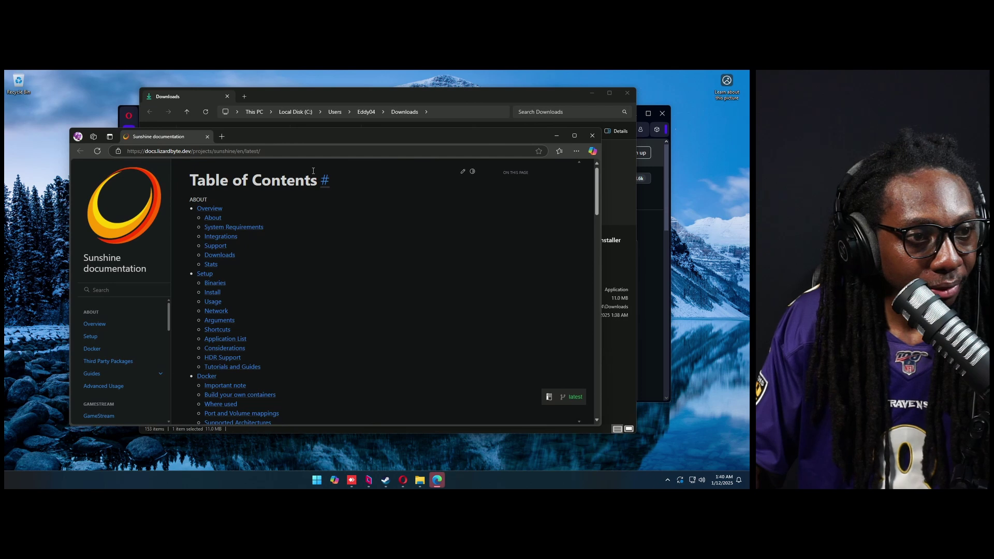
# Open the Sunshine web interface from its background app and continue to localhost past the certificate warning
pyautogui.moveTo(265, 137); pyautogui.dragTo(290, 98)
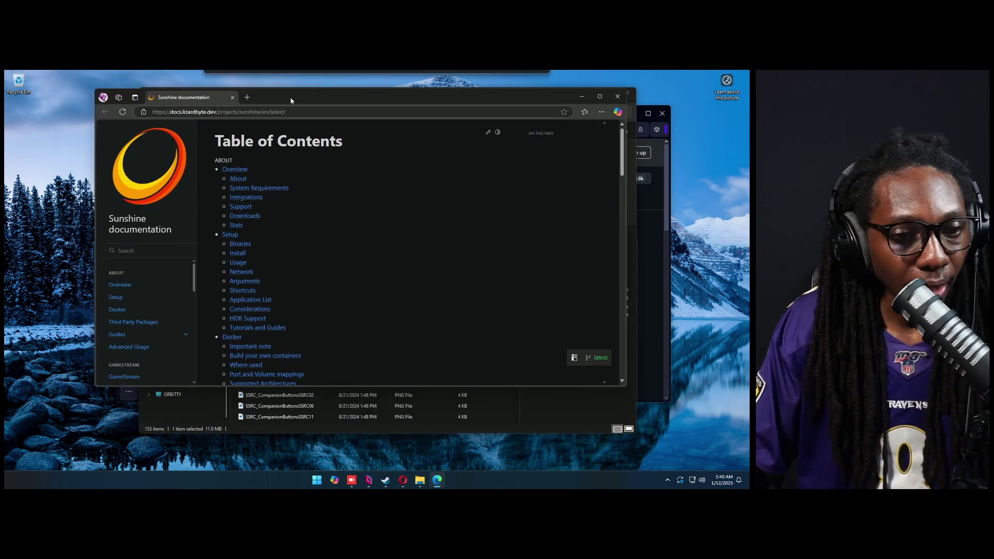
pyautogui.click(668, 480)
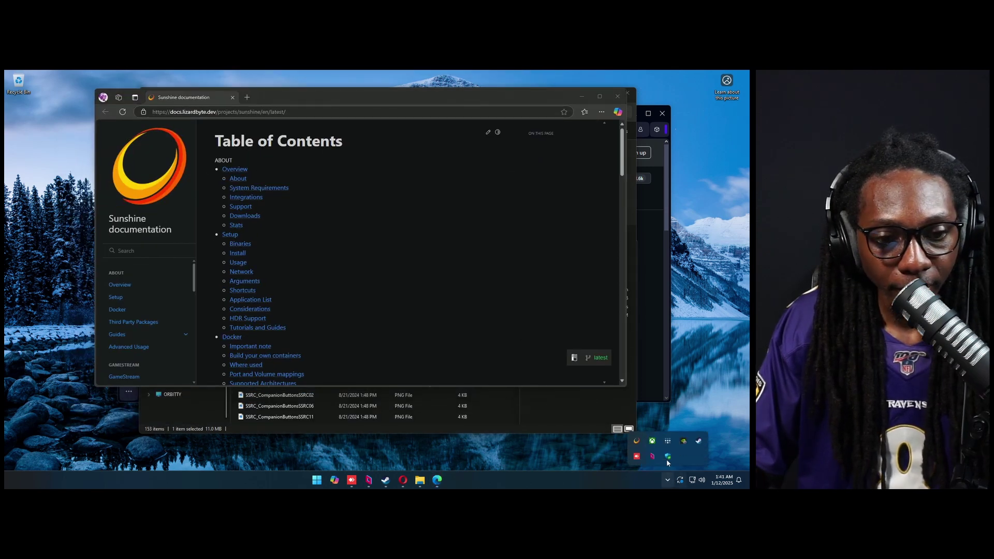
pyautogui.rightClick(637, 443)
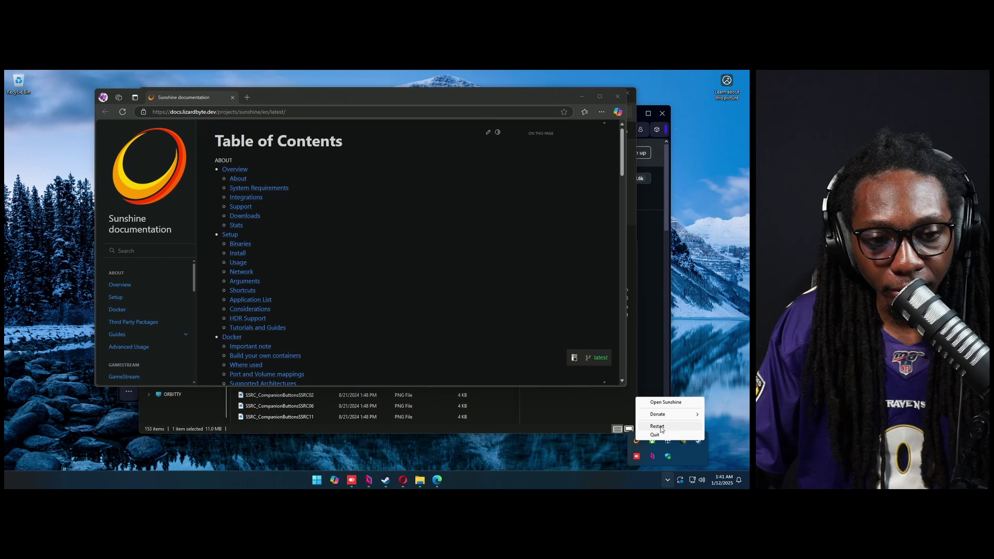
pyautogui.click(668, 402)
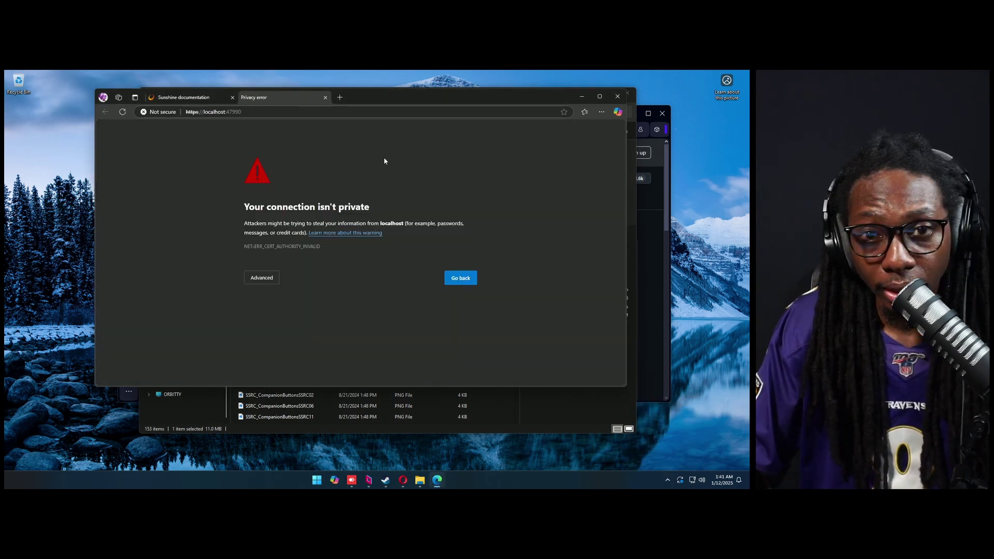
pyautogui.click(263, 278)
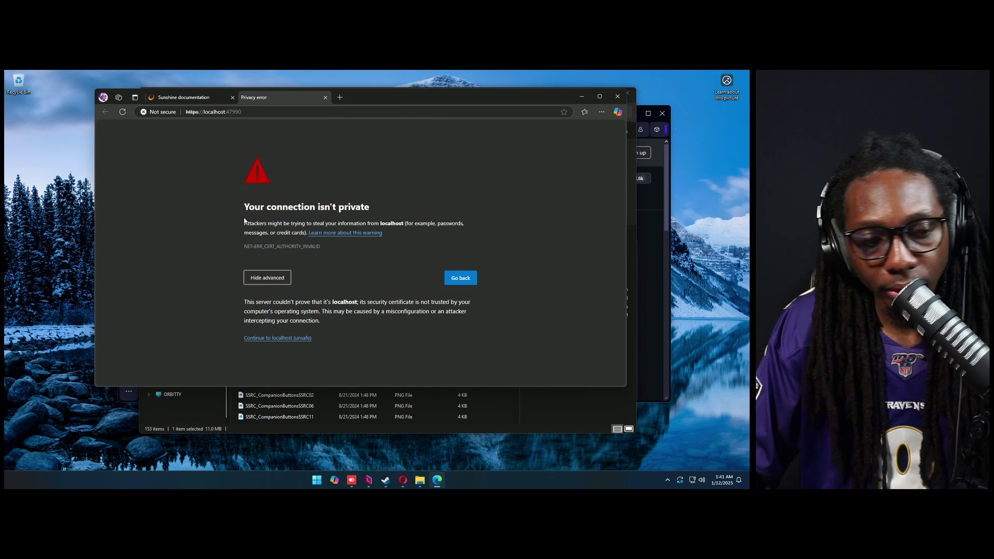
pyautogui.click(277, 338)
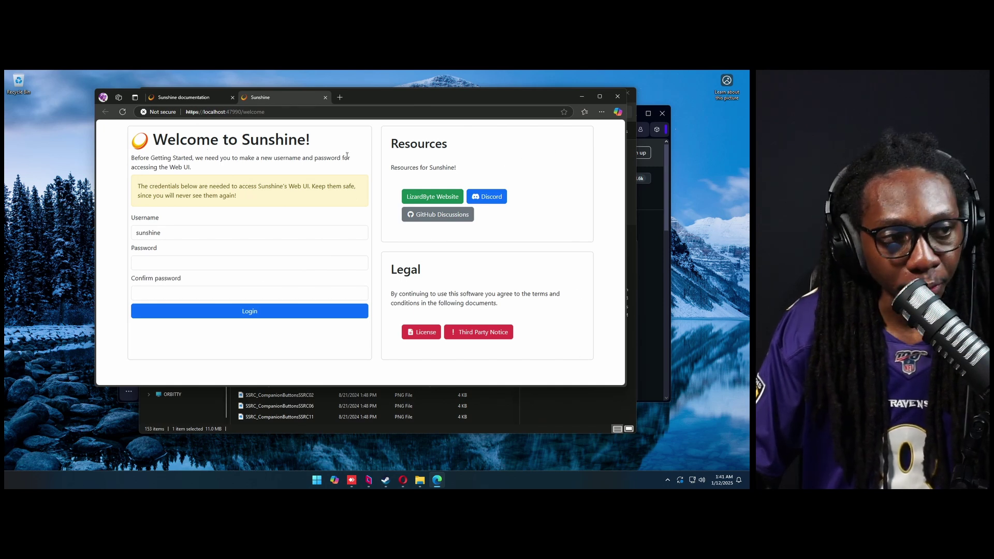
# Enter and confirm a new password for the username sunshine, then sign in to the web interface
pyautogui.click(170, 266)
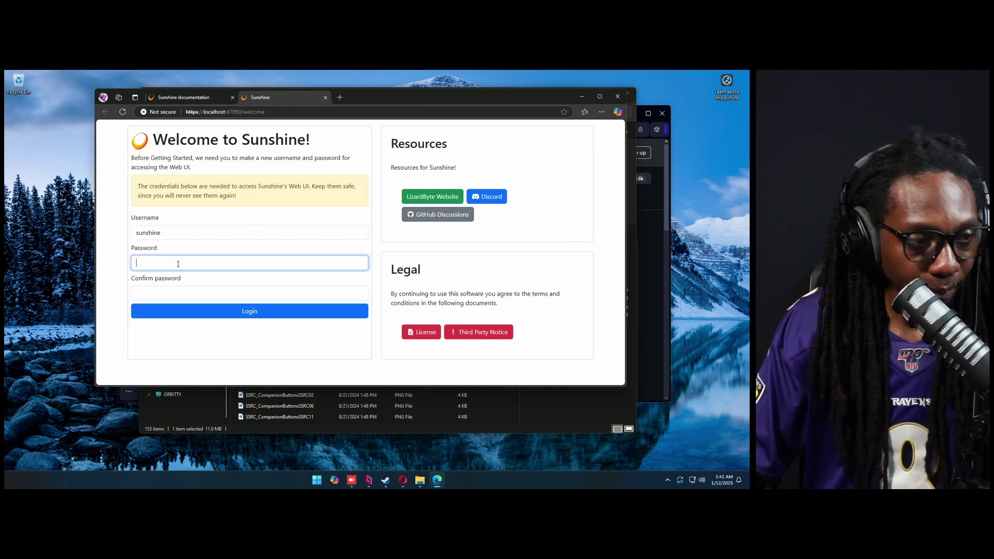
pyautogui.hotkey('ctrl', 'v')
pyautogui.press('Tab')
pyautogui.hotkey('ctrl', 'v')
pyautogui.press('Return')
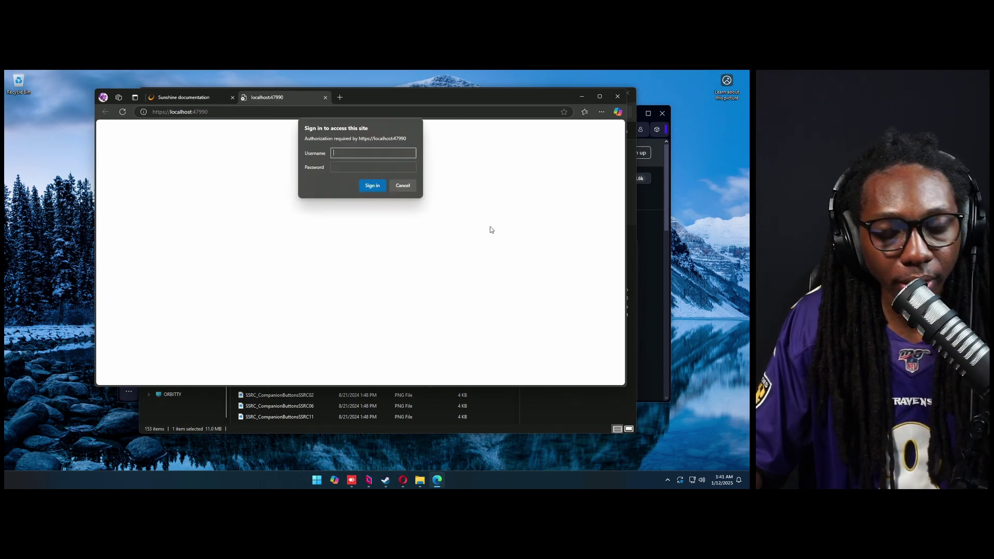
pyautogui.click(357, 153)
pyautogui.press('Return')
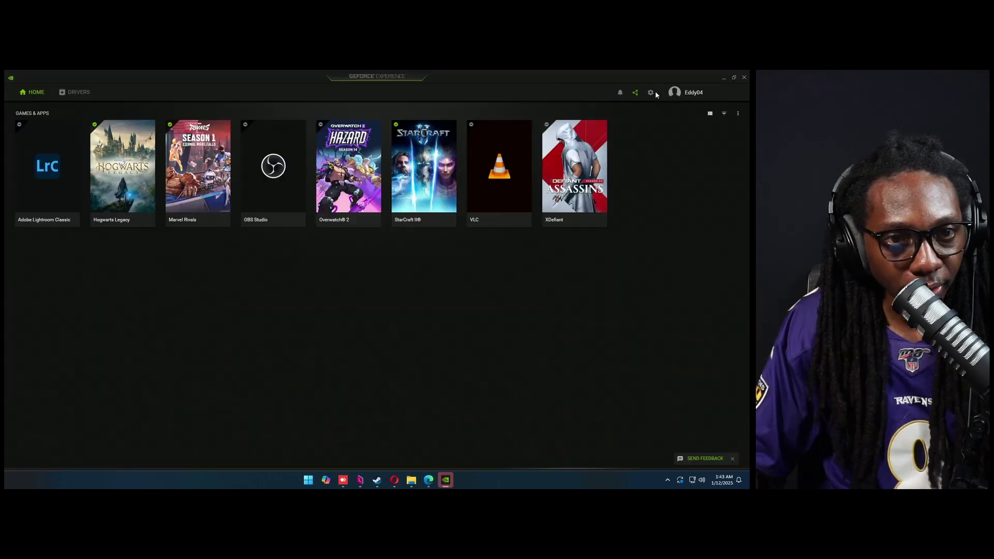
# Switch to GeForce Experience and turn off GameStream in the Shield settings
pyautogui.click(651, 93)
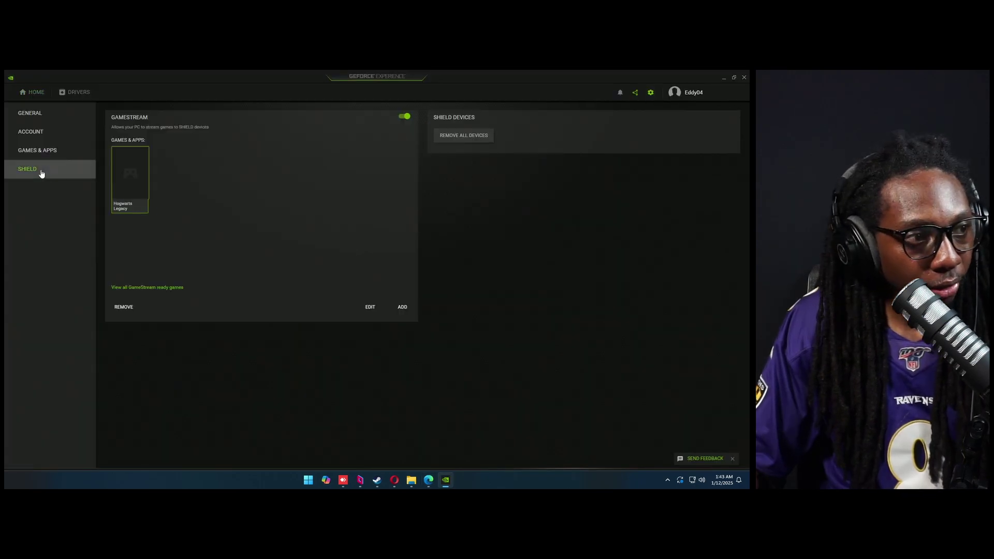
pyautogui.click(404, 116)
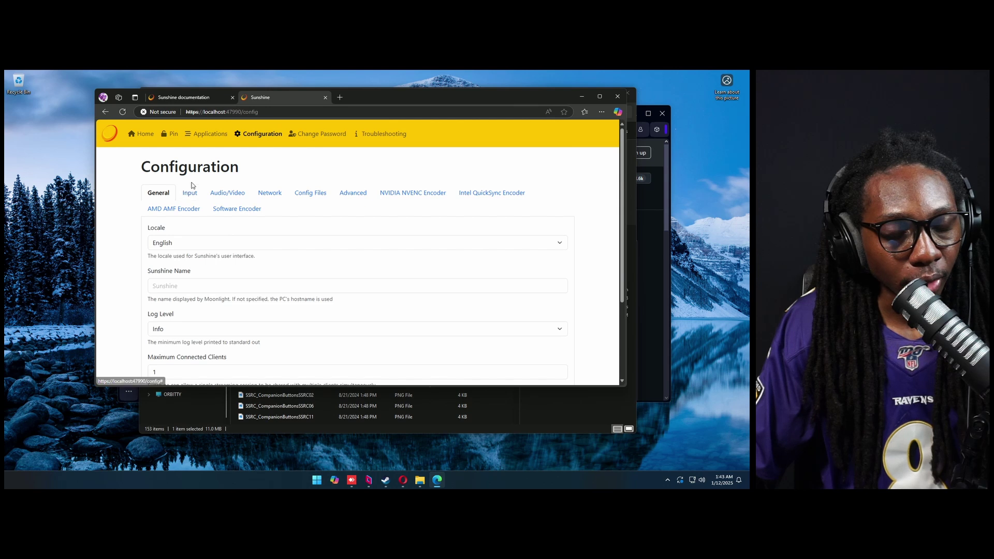
# Switch back to the Sunshine web interface and restart Sunshine from its Troubleshooting page
pyautogui.click(385, 139)
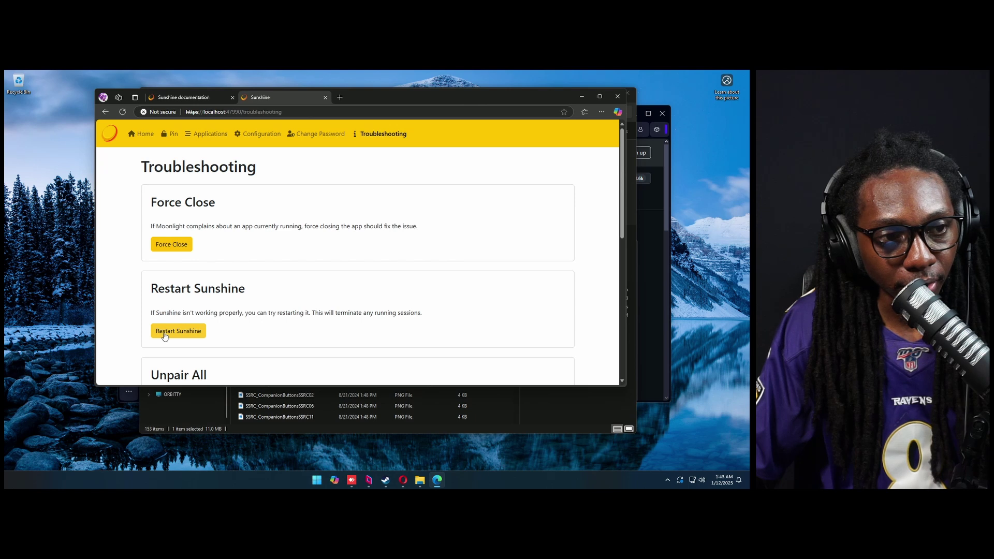
pyautogui.click(667, 479)
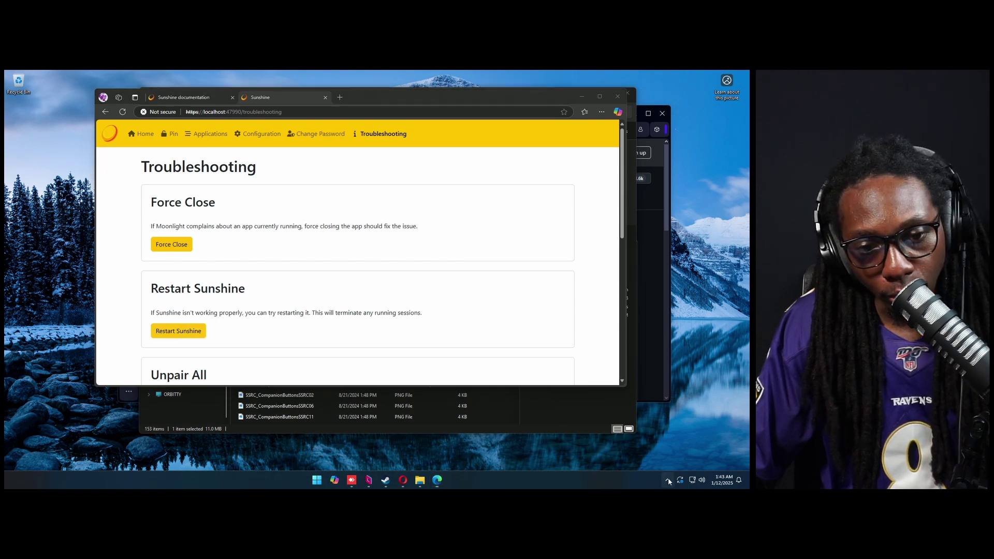
pyautogui.rightClick(637, 442)
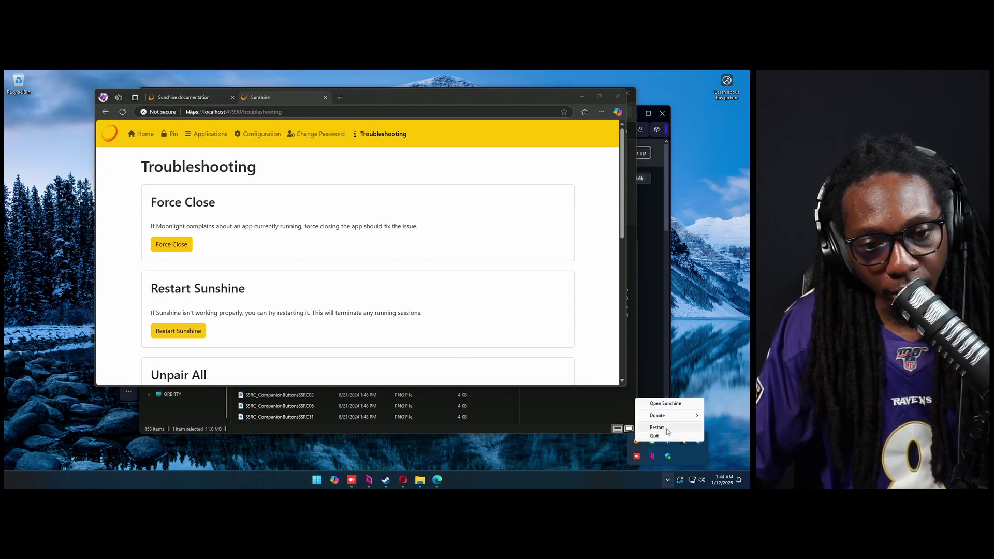
pyautogui.click(182, 329)
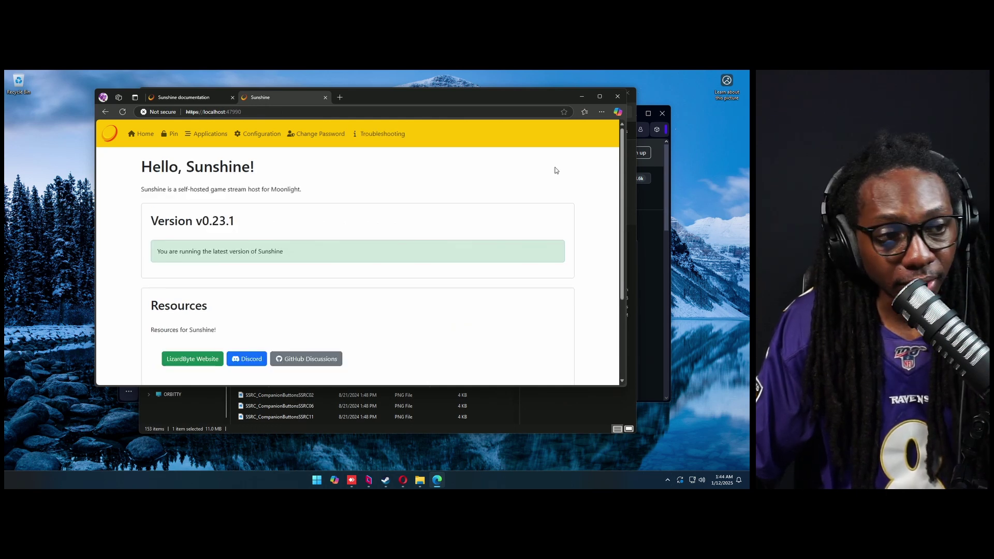
pyautogui.scroll(-3, 410, 238)
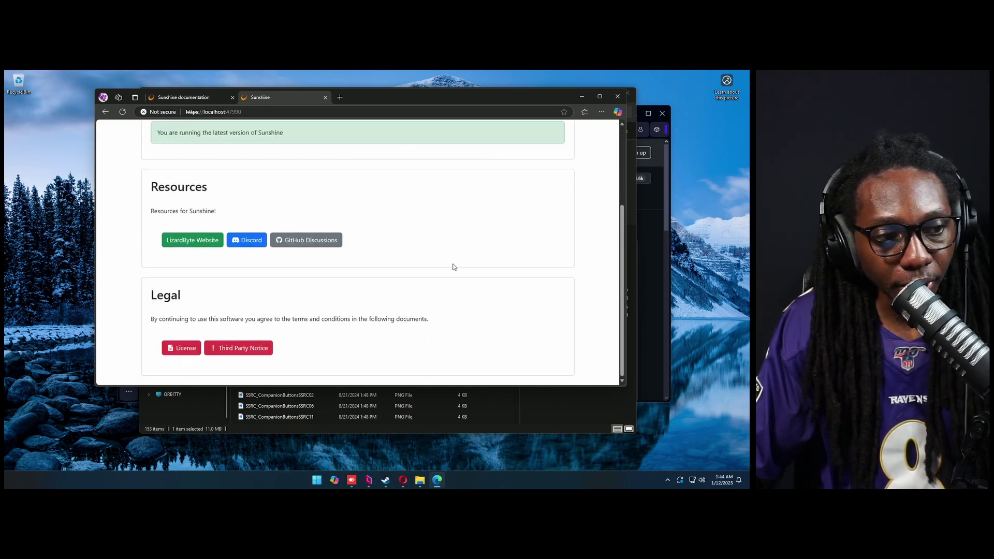
pyautogui.scroll(3, 328, 329)
pyautogui.scroll(1, 328, 330)
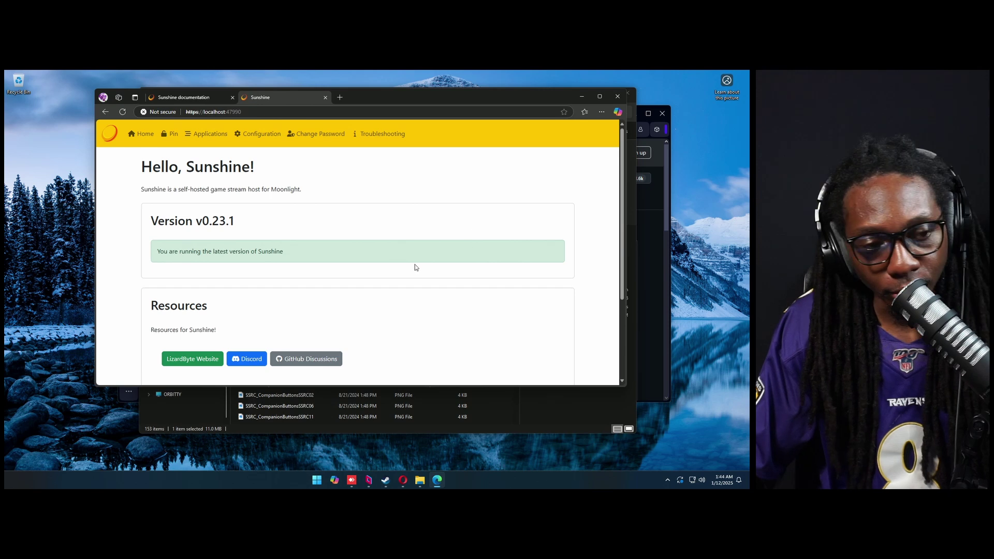
pyautogui.scroll(-1, 409, 280)
pyautogui.scroll(1, 371, 337)
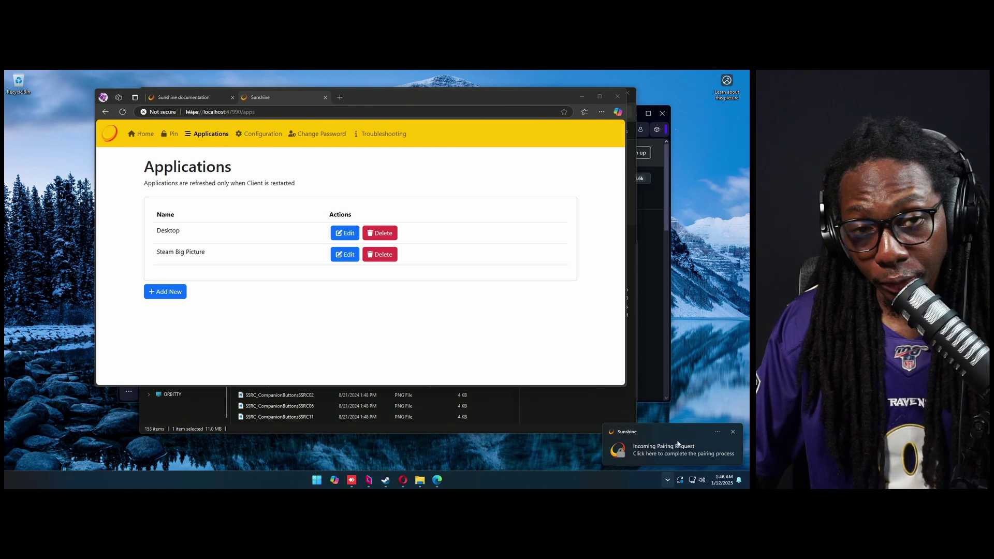
# Open the incoming pairing request, enter the client's pairing PIN, and send it to pair the device
pyautogui.click(696, 439)
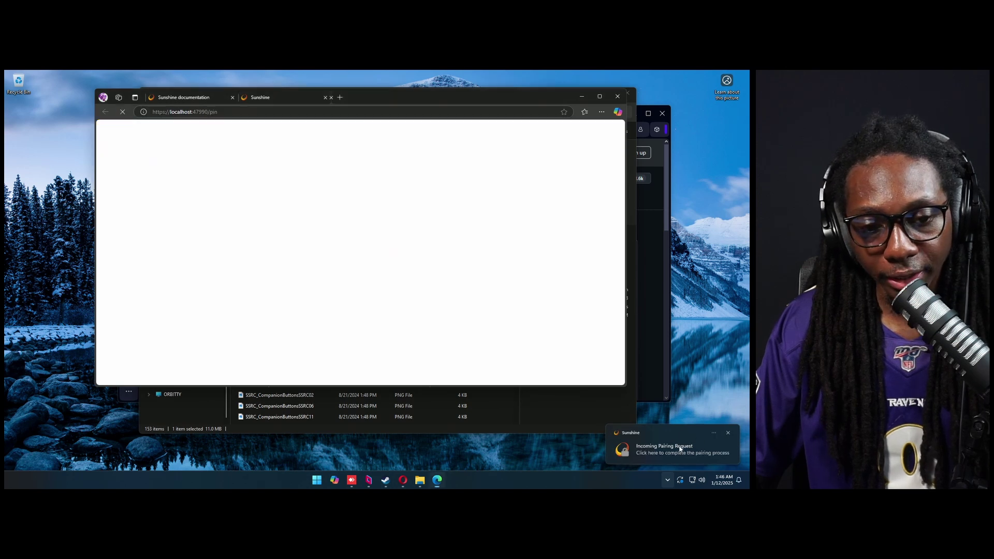
pyautogui.click(667, 480)
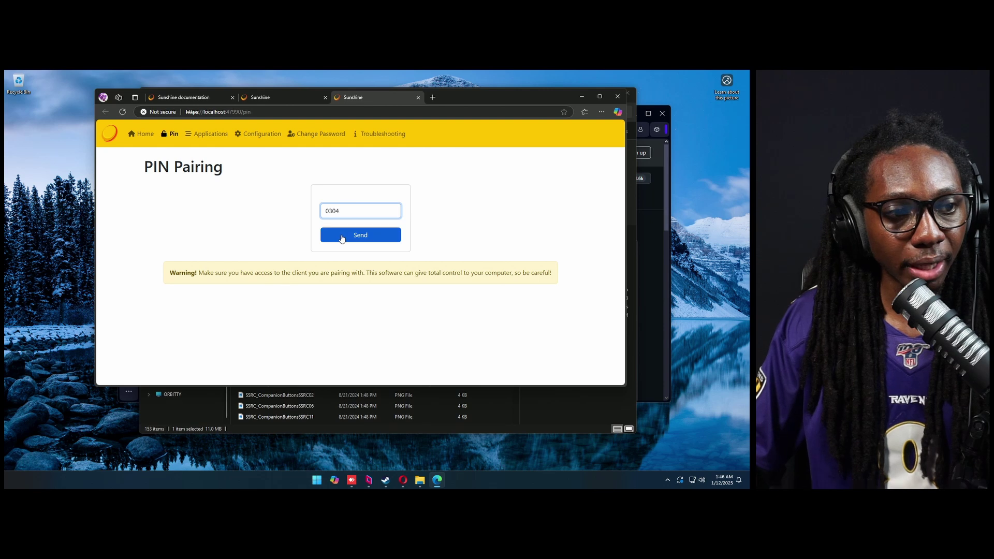
pyautogui.click(342, 237)
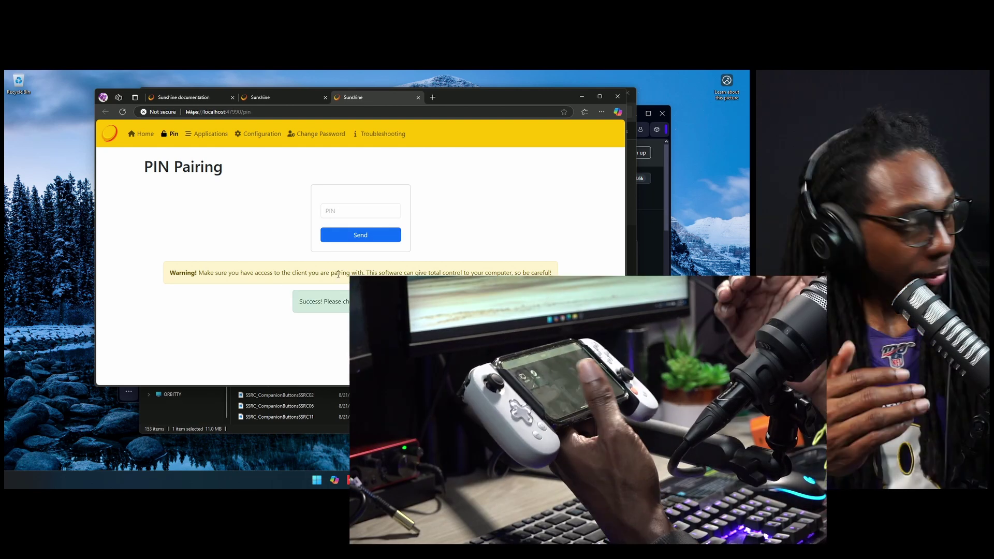
pyautogui.press('Return')
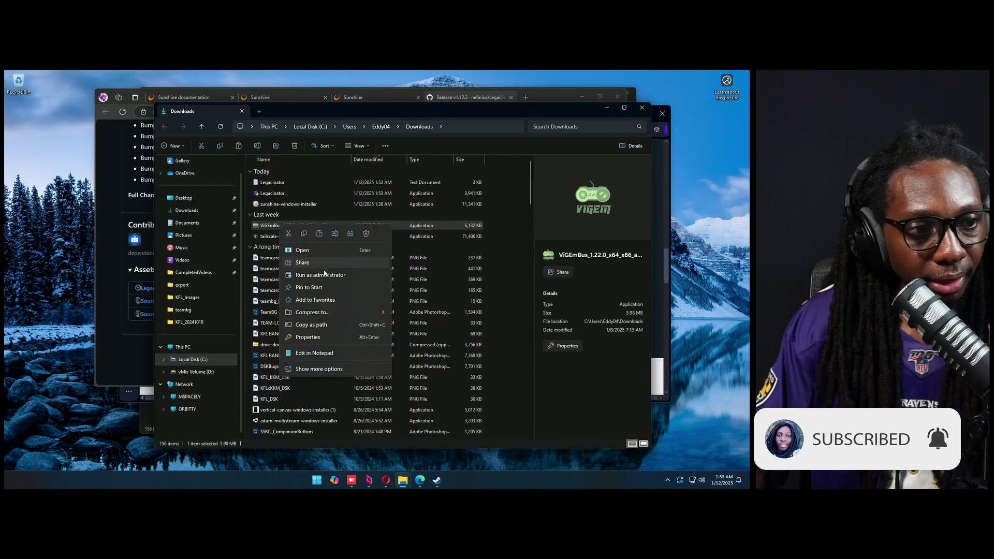
# Run the ViGEmBus_1.22.0_x64_x86_arm64 installer as administrator and carry out the Modify operation on the ViGEm Bus Driver
pyautogui.click(328, 276)
pyautogui.click(338, 340)
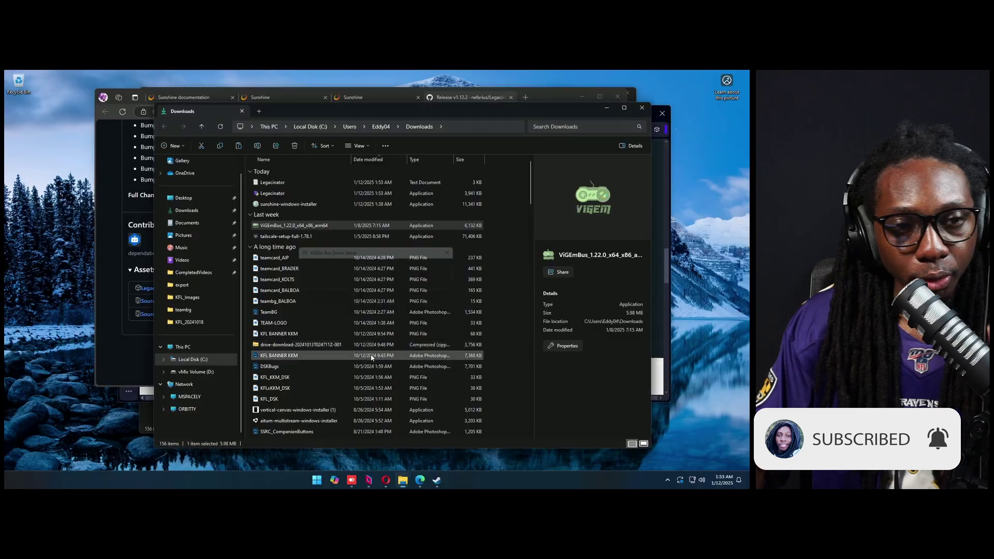
pyautogui.click(413, 336)
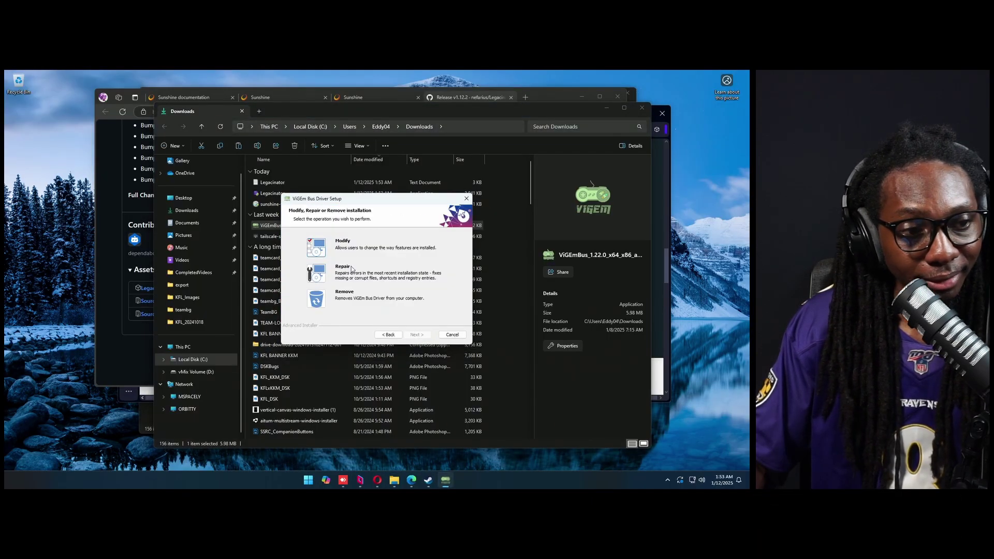
pyautogui.click(318, 250)
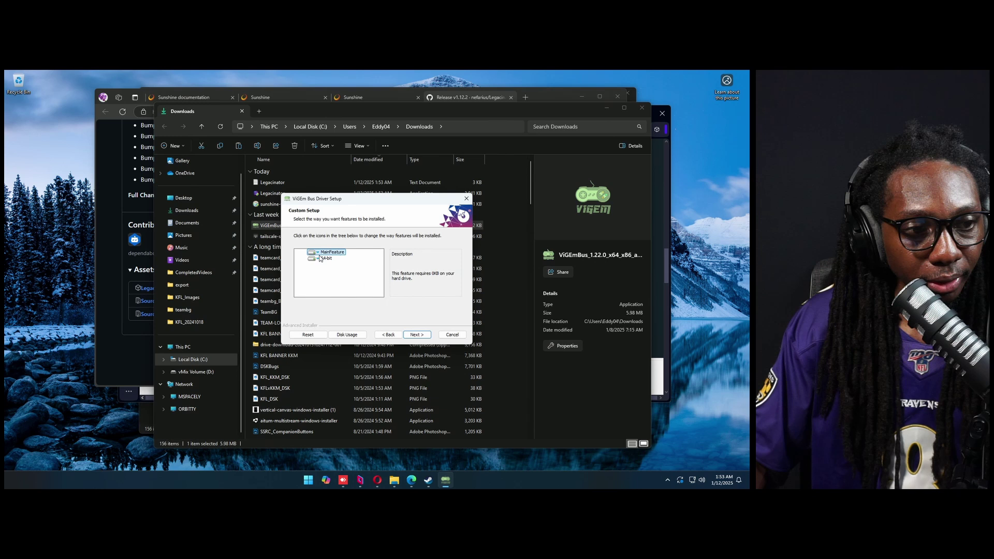
pyautogui.click(417, 336)
pyautogui.click(416, 335)
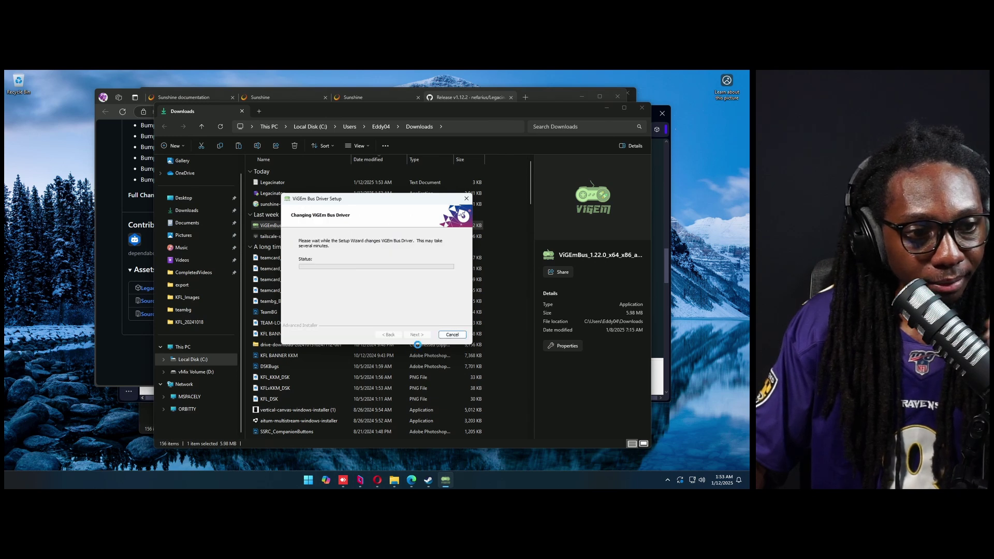
pyautogui.click(417, 335)
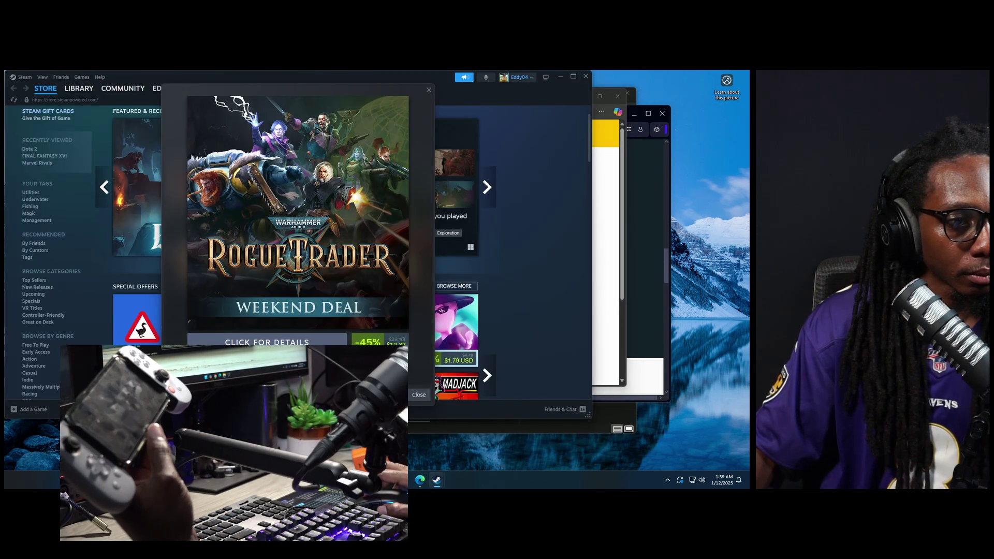
# Dismiss the weekend deal pop-up in Steam and browse back and forth through Recent Games in Big Picture mode to test the controller
pyautogui.click(419, 396)
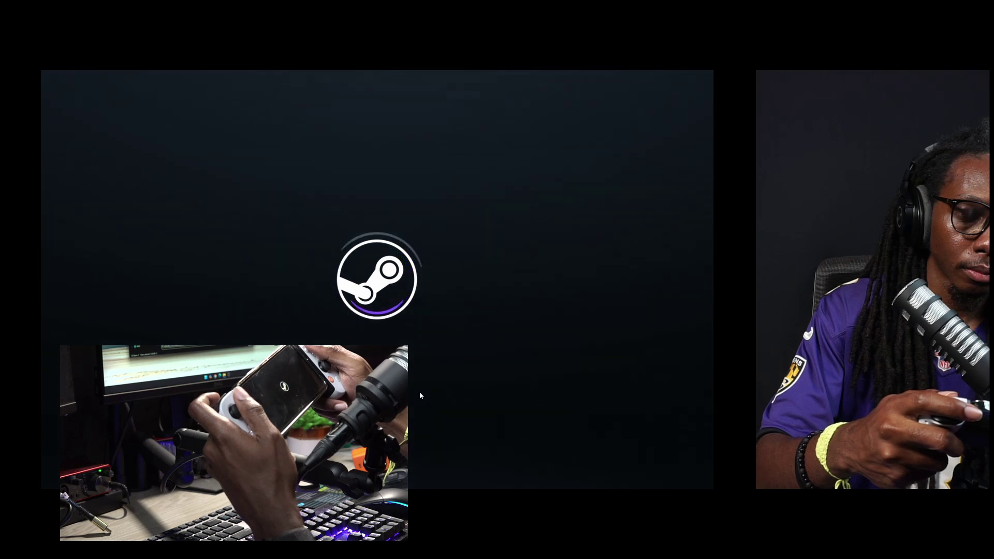
pyautogui.press('Right')
pyautogui.press('Right')
pyautogui.press('Right')
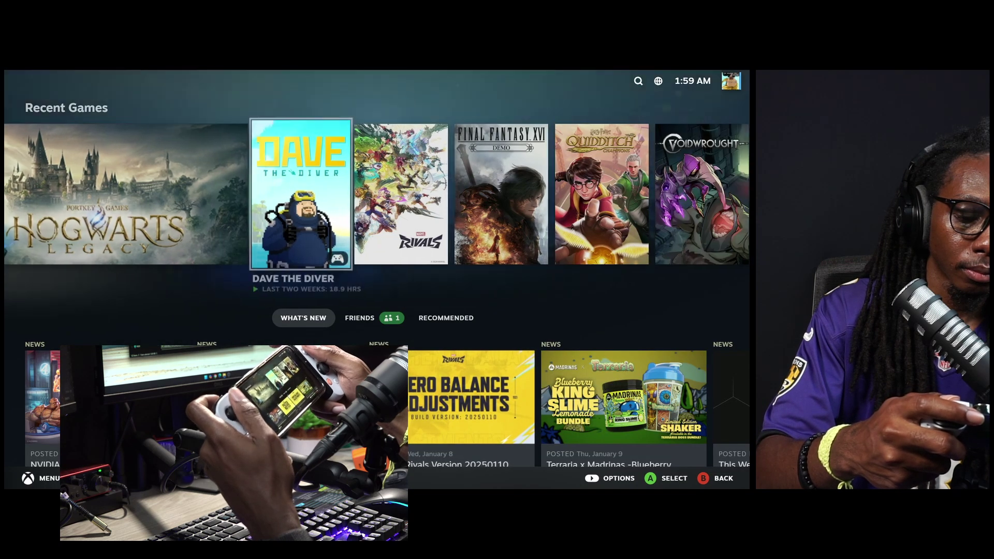
pyautogui.press('Right')
pyautogui.press('Right')
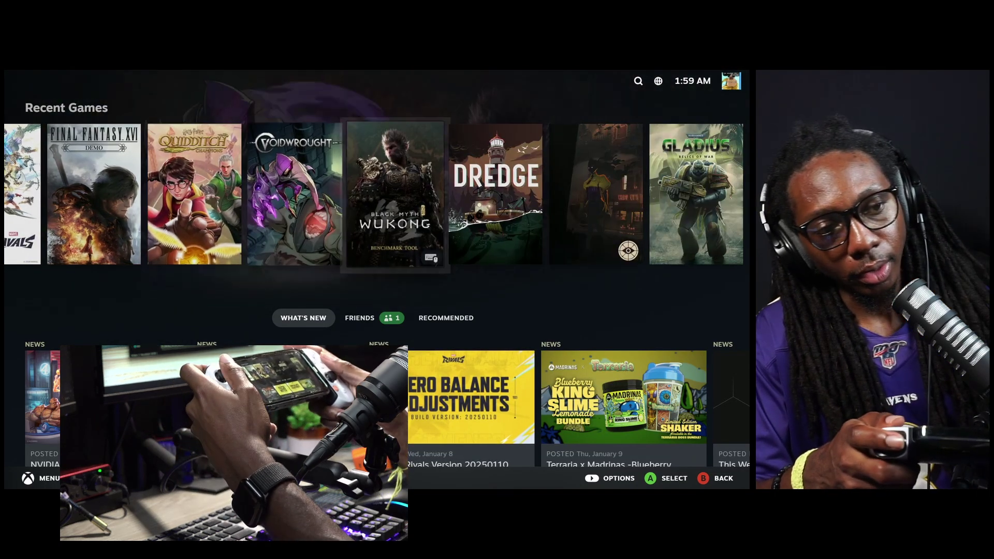
pyautogui.press('Left')
pyautogui.press('Left')
pyautogui.press('Left')
pyautogui.press('Left')
pyautogui.press('Left')
pyautogui.press('Left')
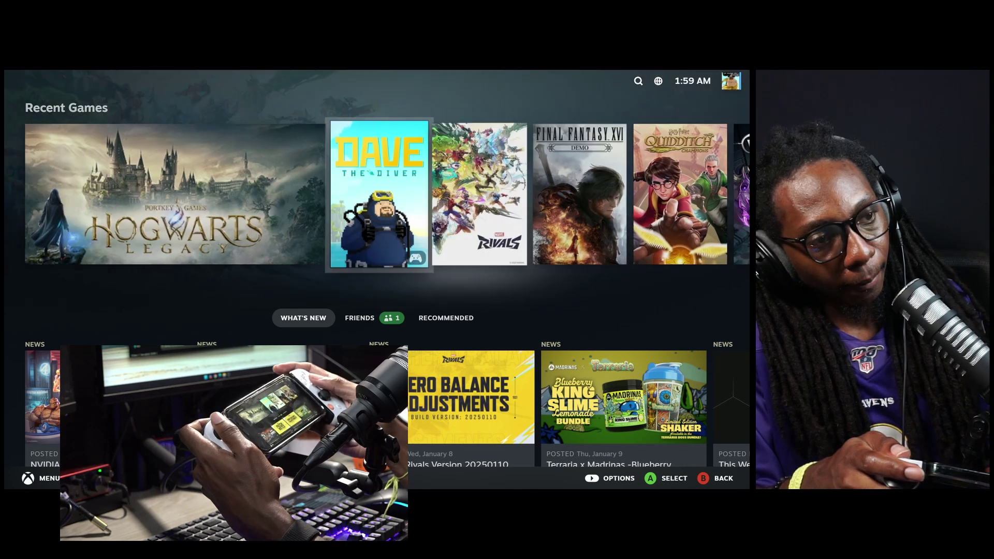
pyautogui.press('Right')
pyautogui.press('Right')
pyautogui.press('Right')
pyautogui.press('Right')
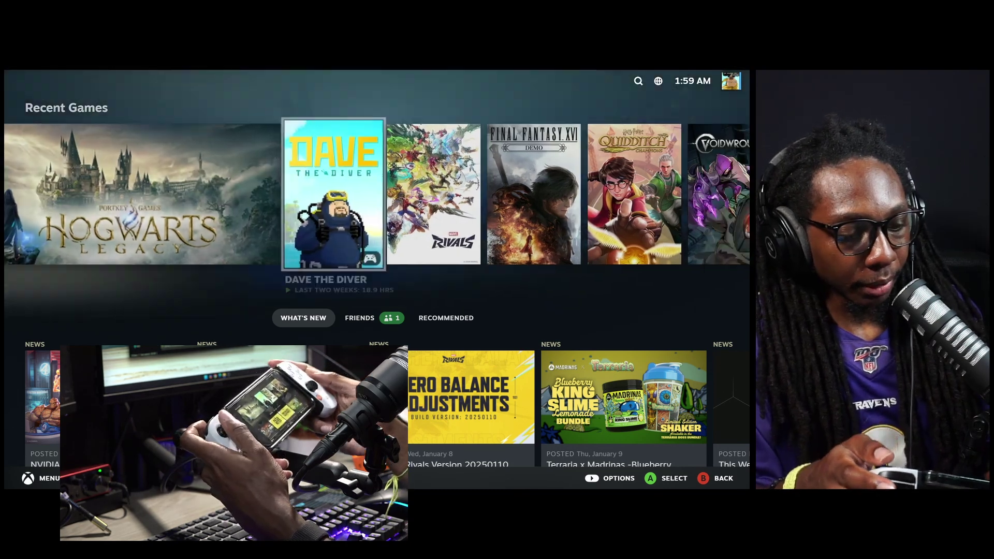
pyautogui.press('Right')
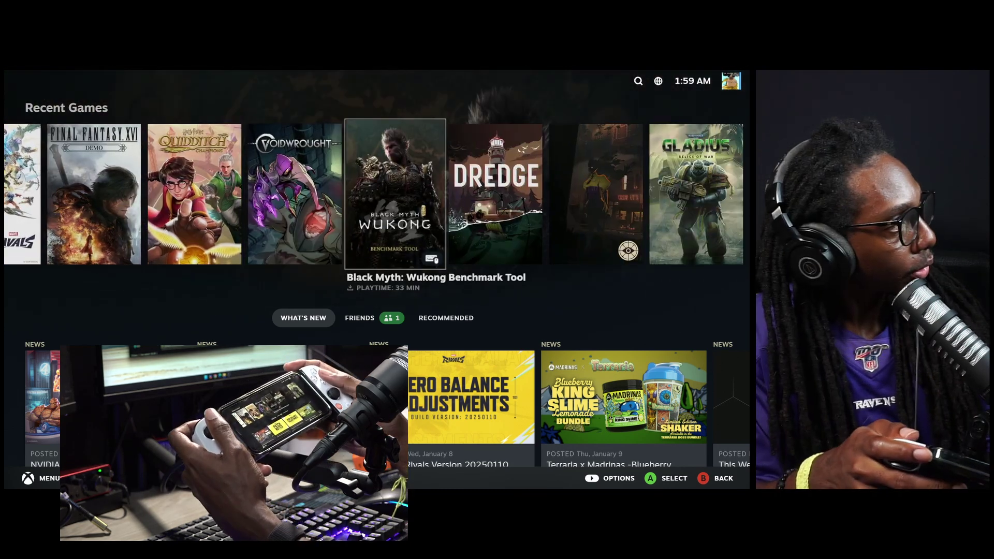
pyautogui.press('Left')
pyautogui.press('Left')
pyautogui.press('Right')
pyautogui.press('Right')
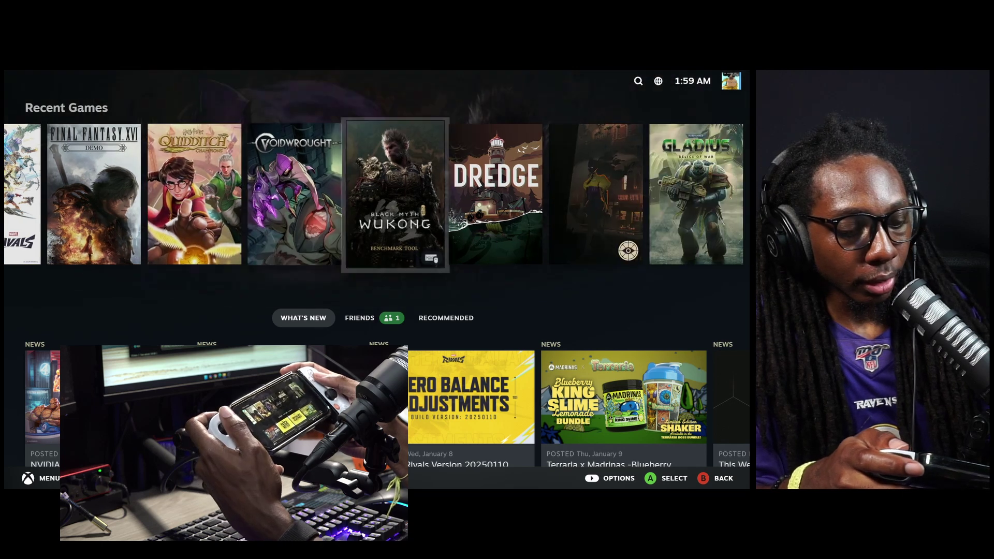
pyautogui.press('Right')
pyautogui.press('Left')
pyautogui.press('Left')
pyautogui.press('Left')
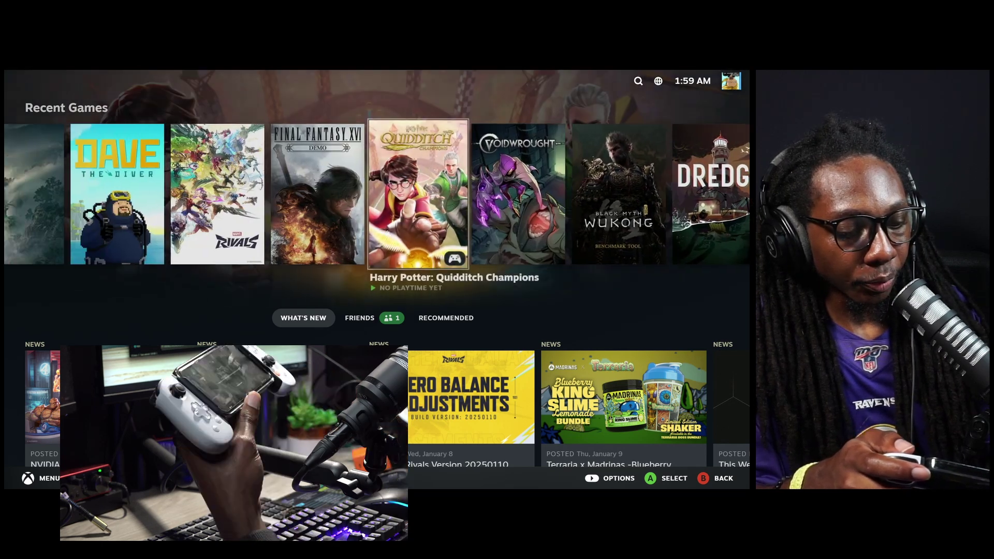
# Return to Hogwarts Legacy in Recent Games, open its game page, and launch the game
pyautogui.press('Left')
pyautogui.press('Left')
pyautogui.press('Left')
pyautogui.press('Left')
pyautogui.press('Right')
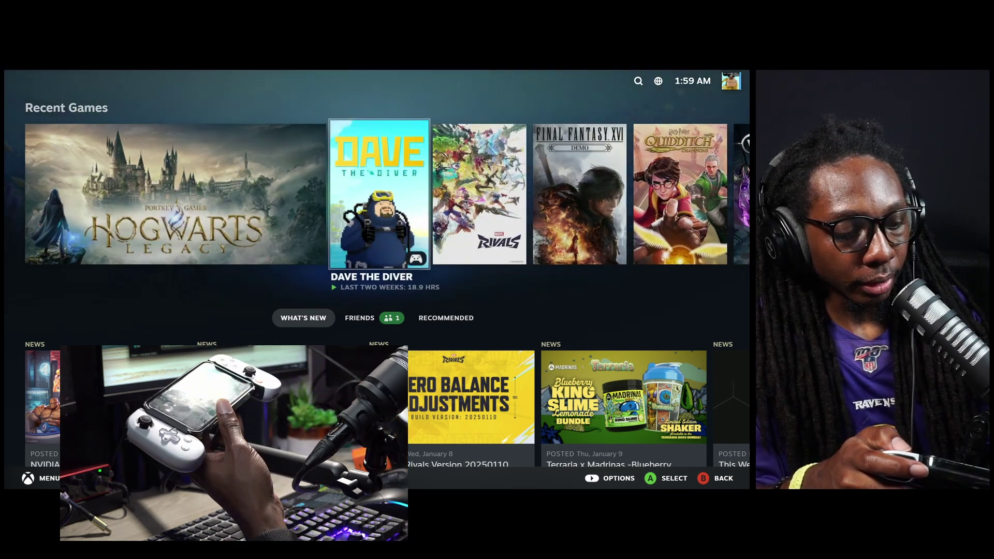
pyautogui.press('Left')
pyautogui.press('Return')
pyautogui.press('Down')
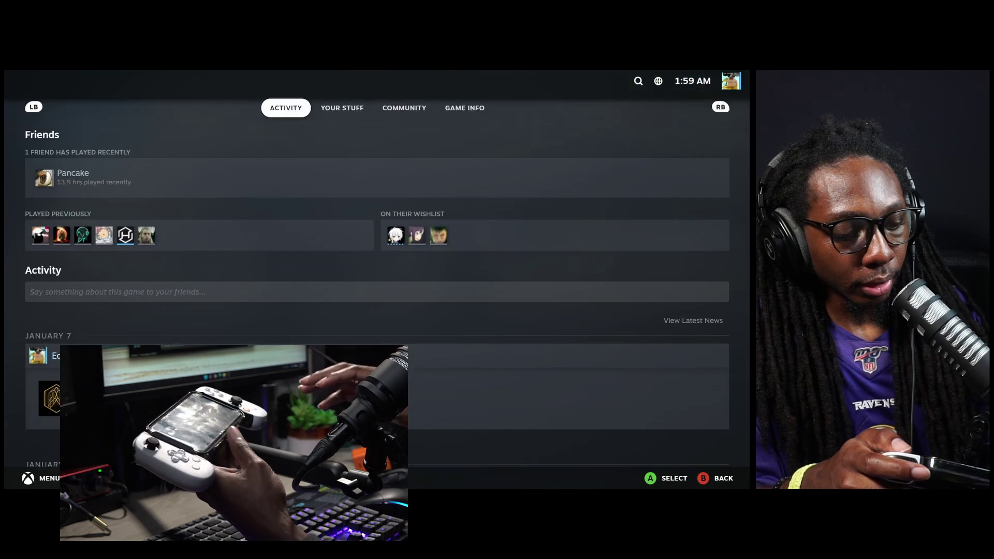
pyautogui.press('Up')
pyautogui.press('Return')
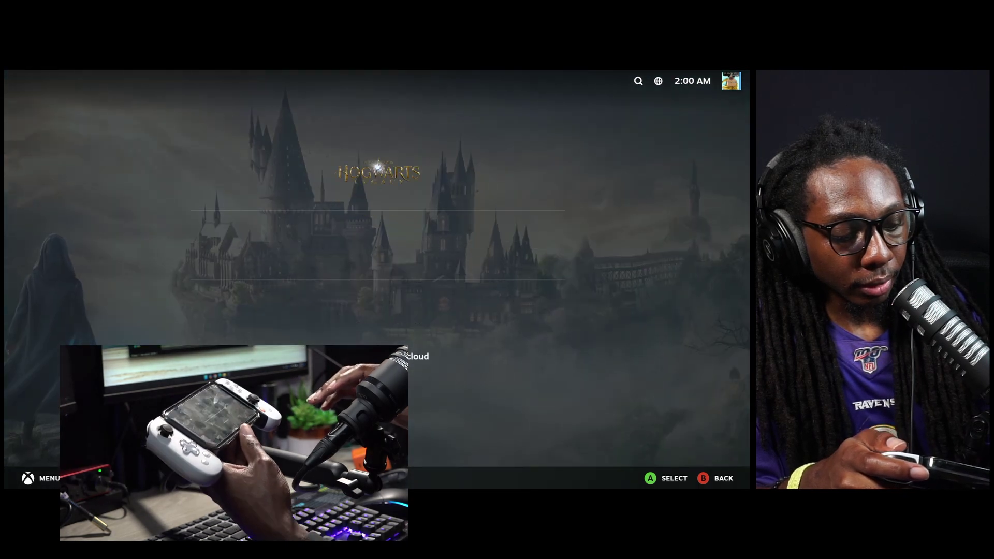